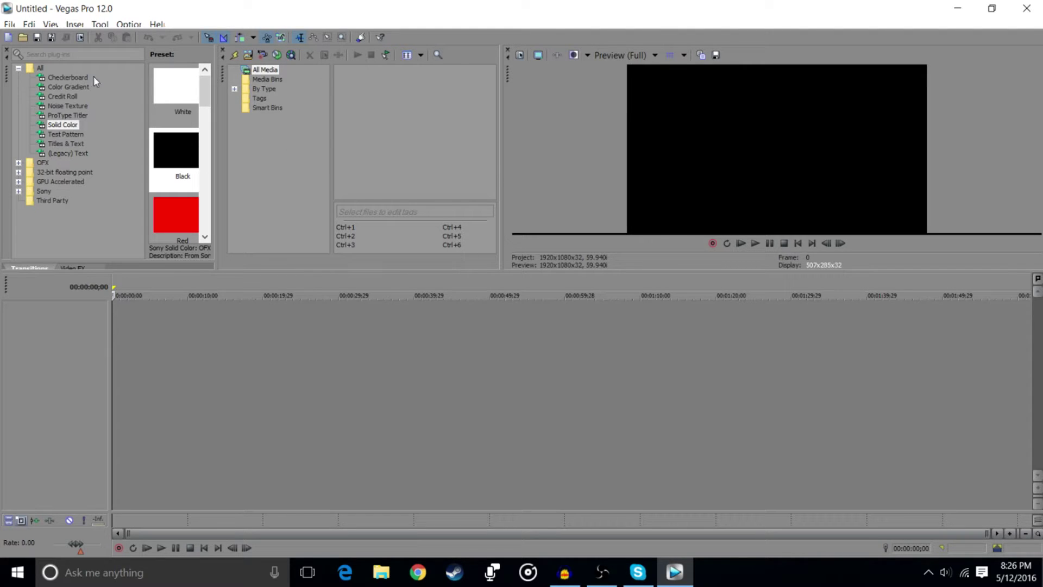
Create a new project with width 3,840, height 2,160 and frame rate 29.970 (NTSC)
click(10, 25)
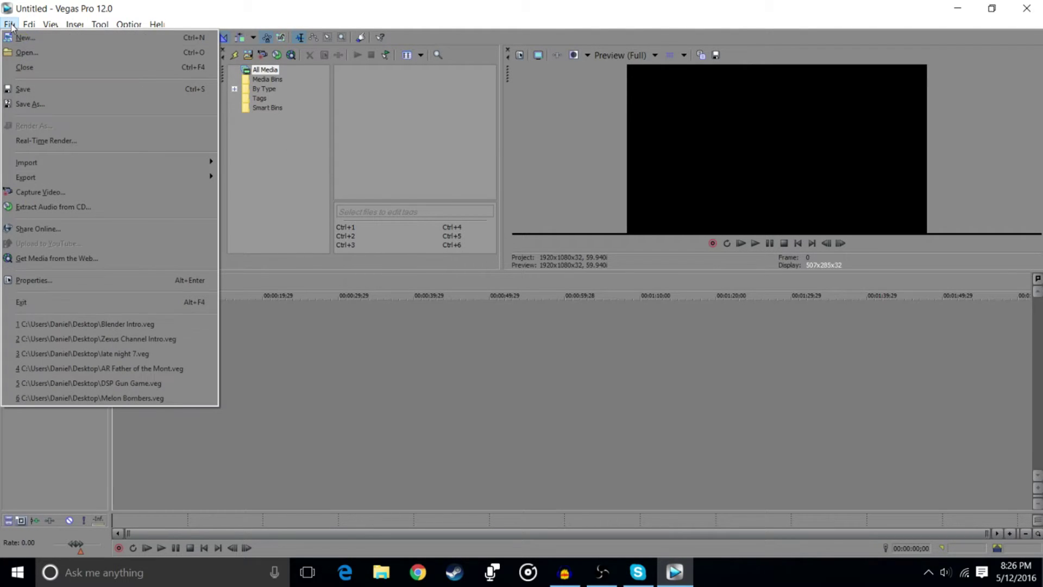
click(19, 36)
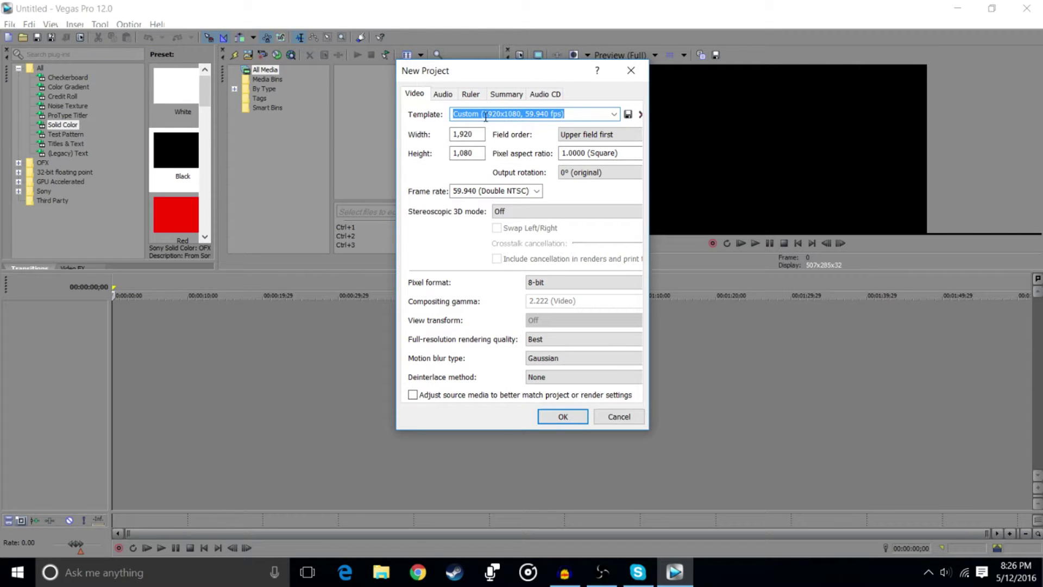
click(478, 134)
double_click(480, 134)
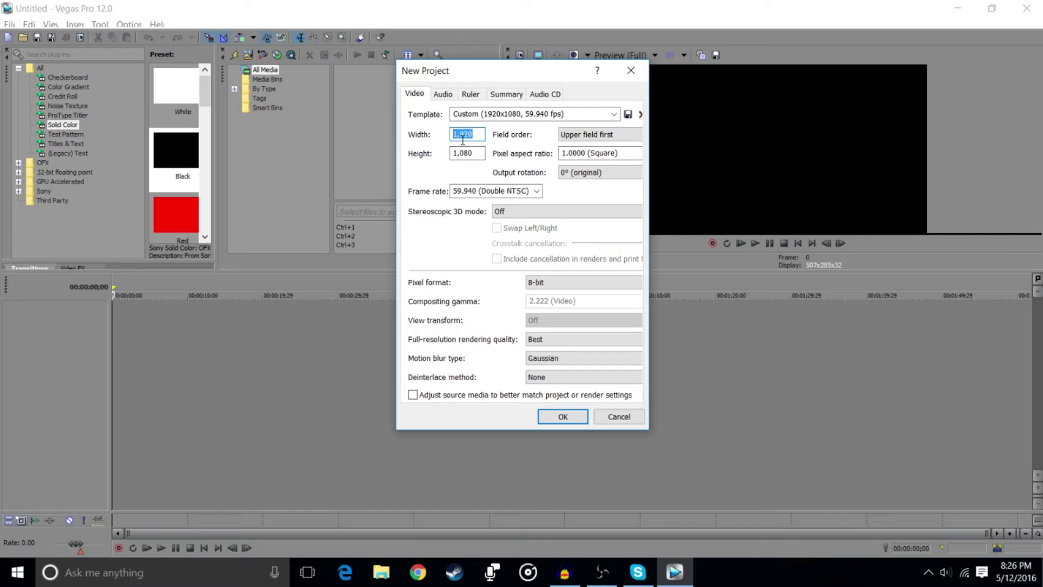
text(3,84)
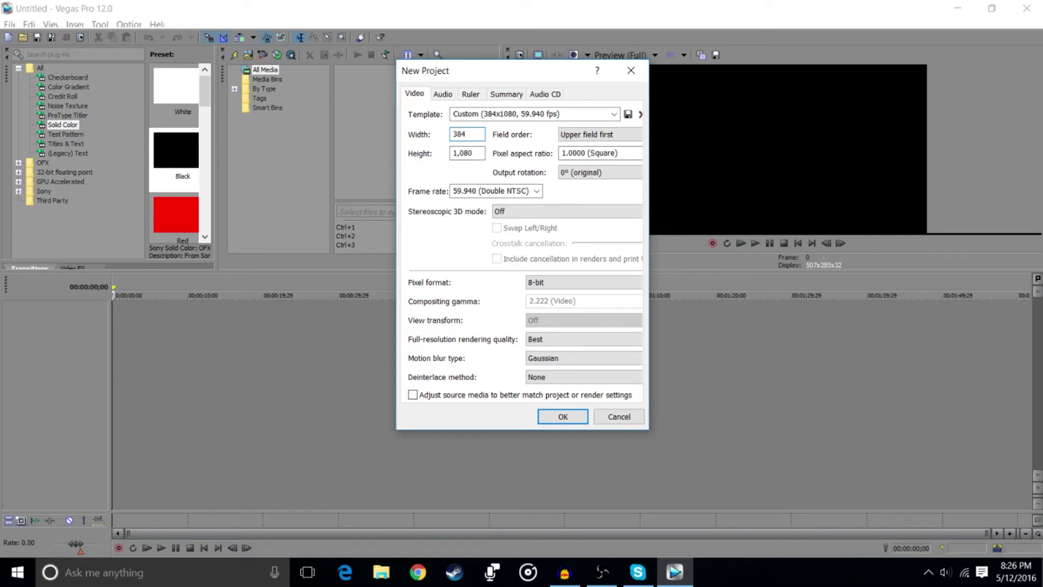
text(0)
drag(485, 154, 447, 164)
text(21)
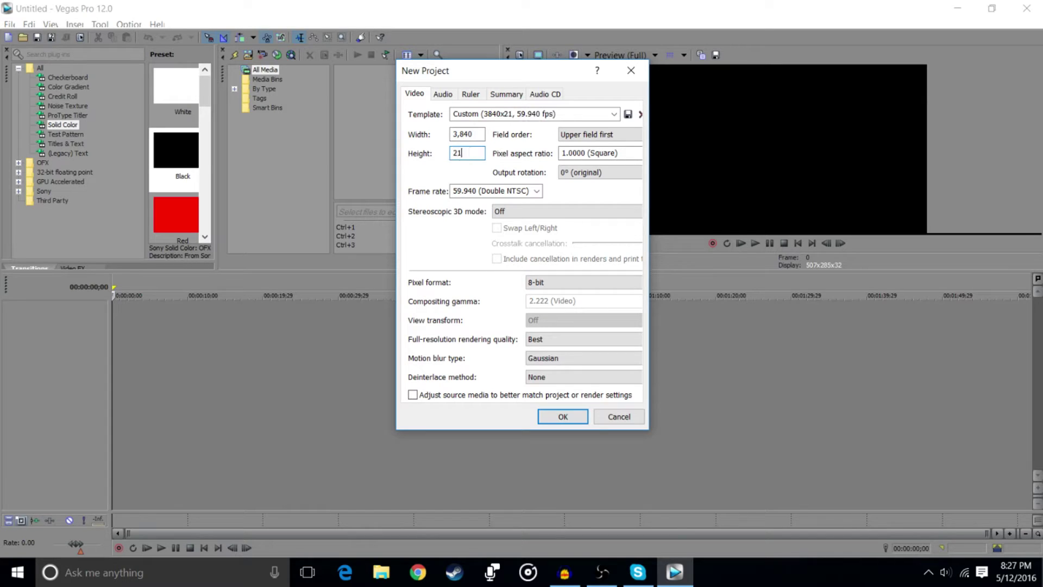
text(60)
click(497, 192)
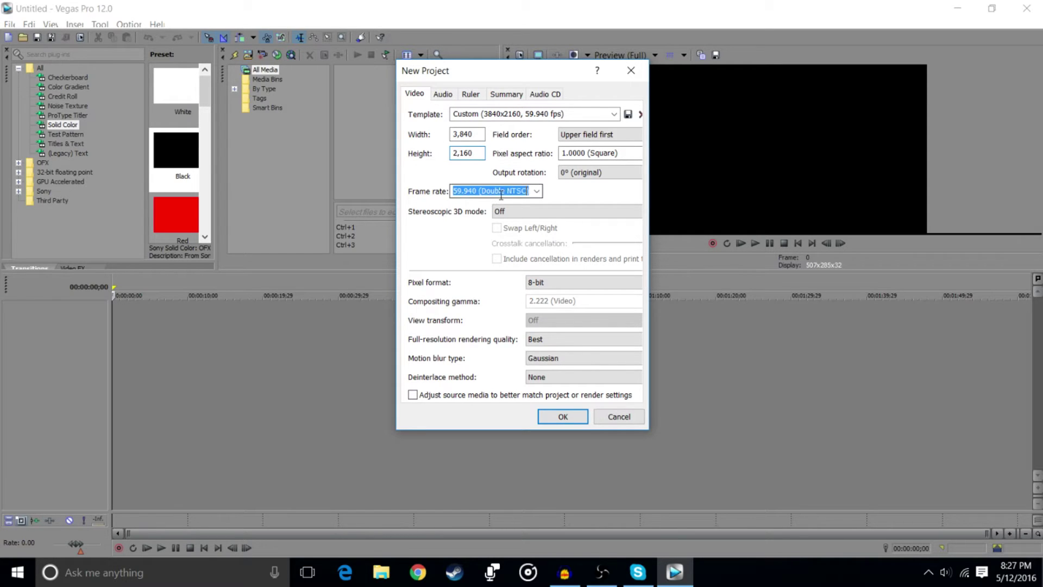
click(537, 191)
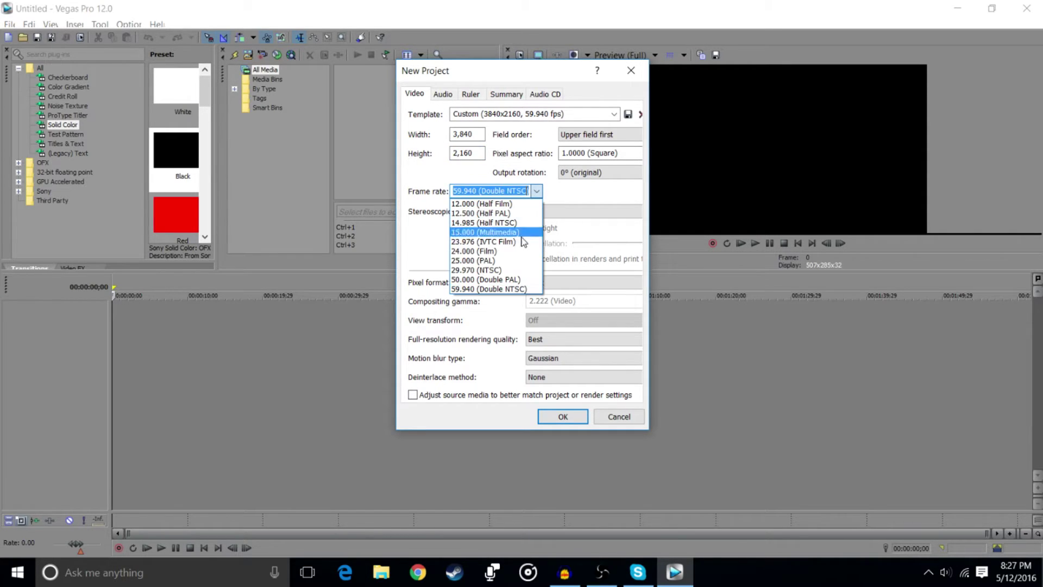
click(502, 270)
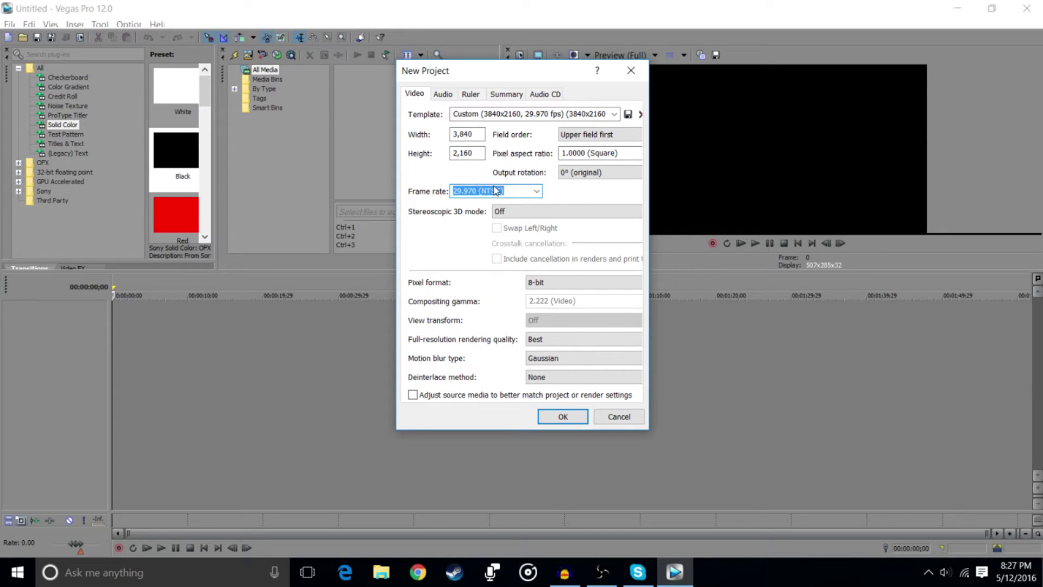
Confirm the project, then add a Large Tiles checkerboard clip to the timeline and trim its end slightly
click(562, 419)
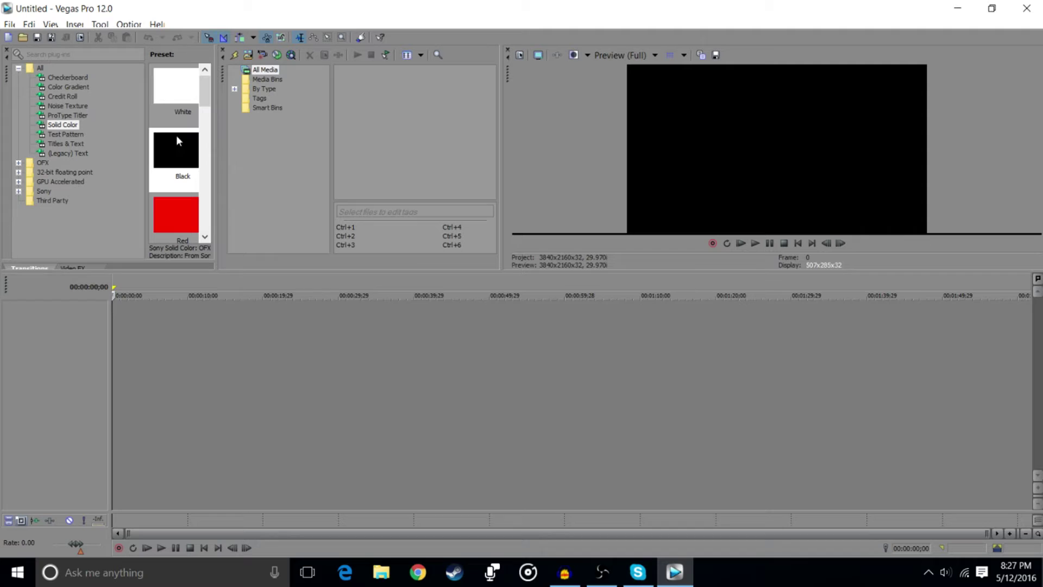
click(76, 77)
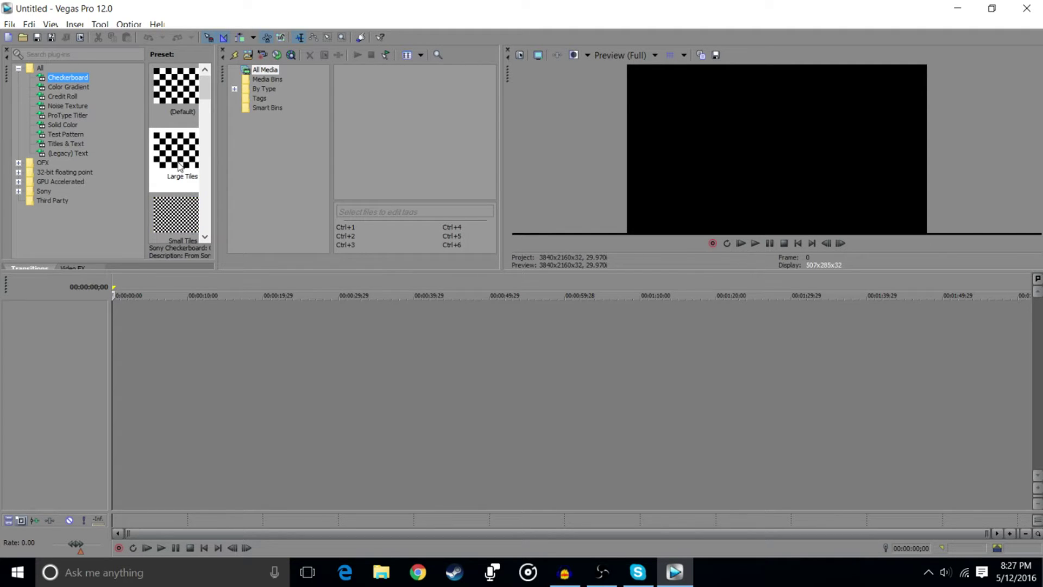
mouse_move(181, 165)
mouse_down()
mouse_move(147, 329)
mouse_move(119, 331)
mouse_up()
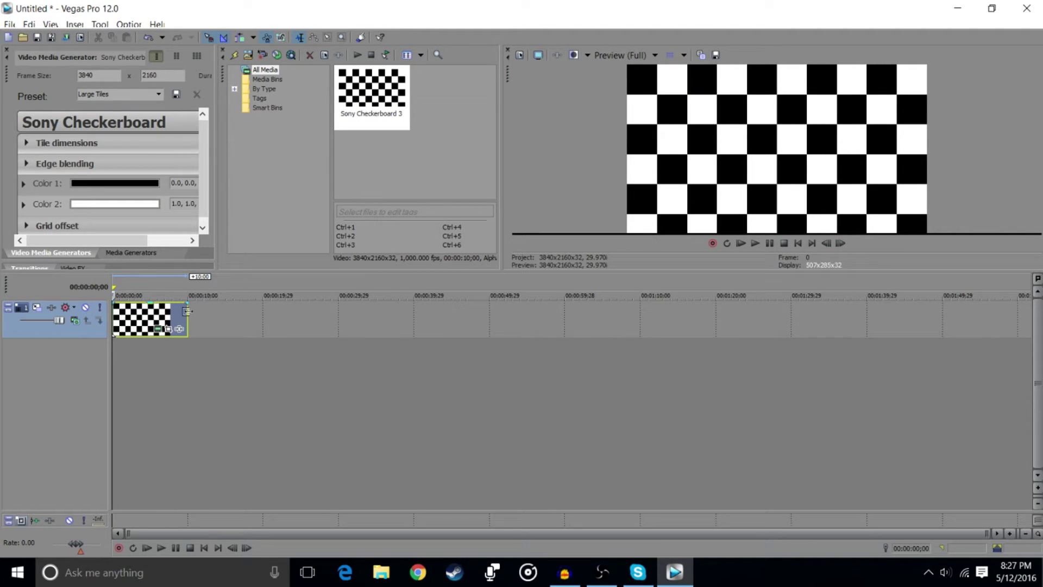
drag(187, 311, 181, 310)
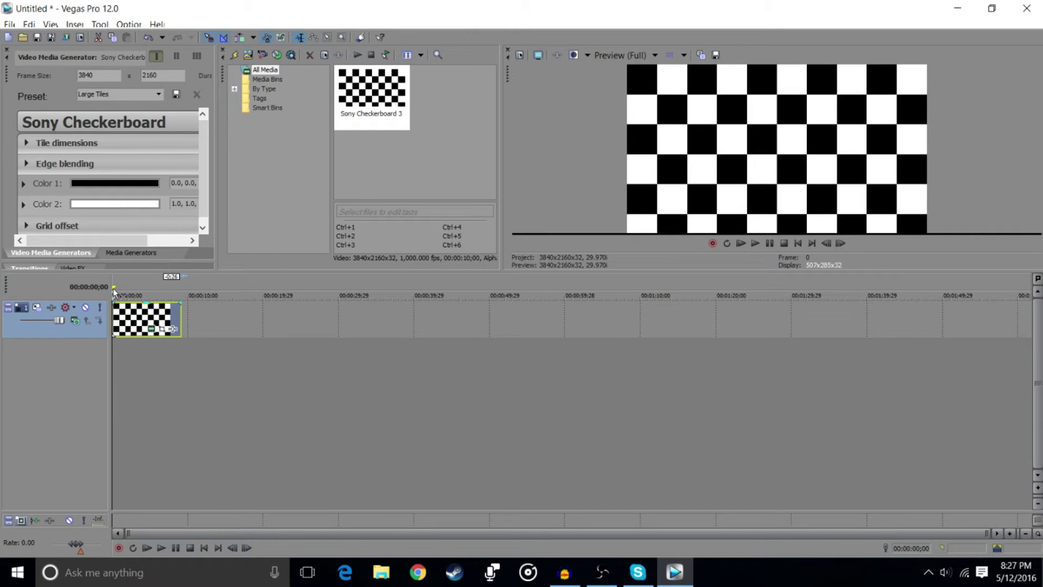
In Render As, choose MainConcept AVC/AAC Internet HD 1080p and open Customize Template
click(9, 24)
click(27, 125)
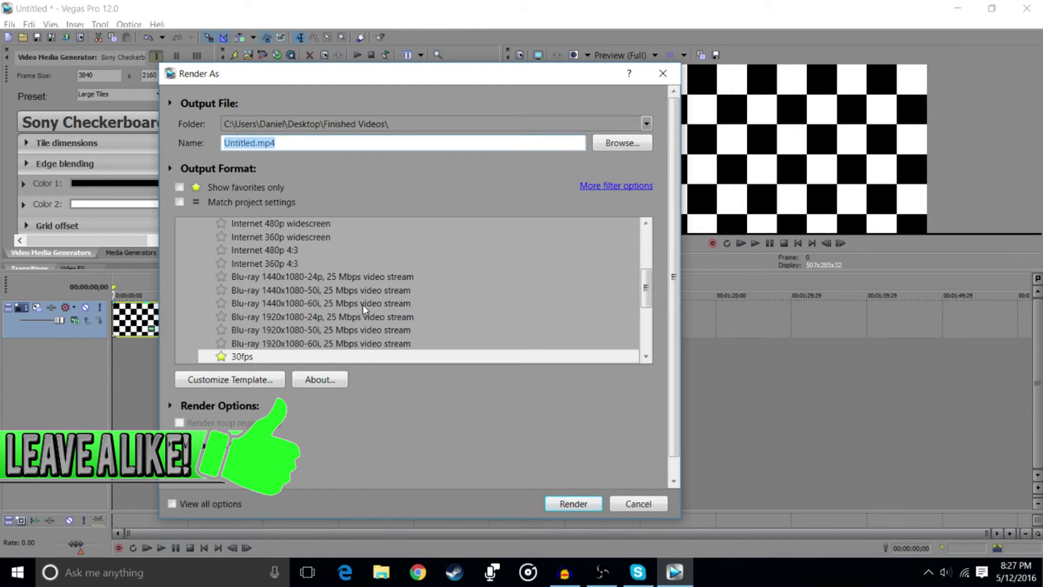
scroll(364, 310, down, 1)
drag(642, 255, 555, 270)
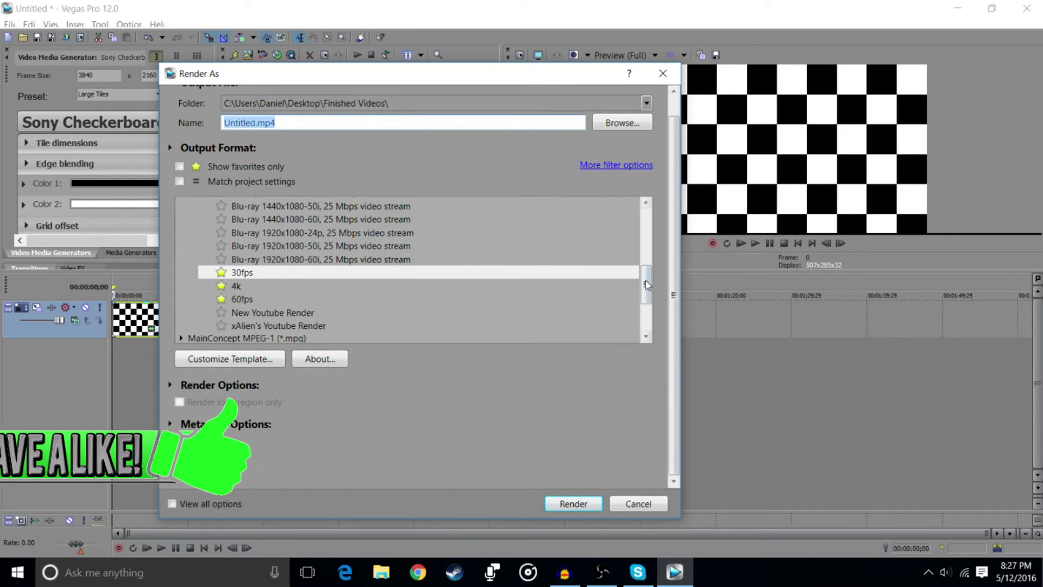
drag(647, 283, 659, 210)
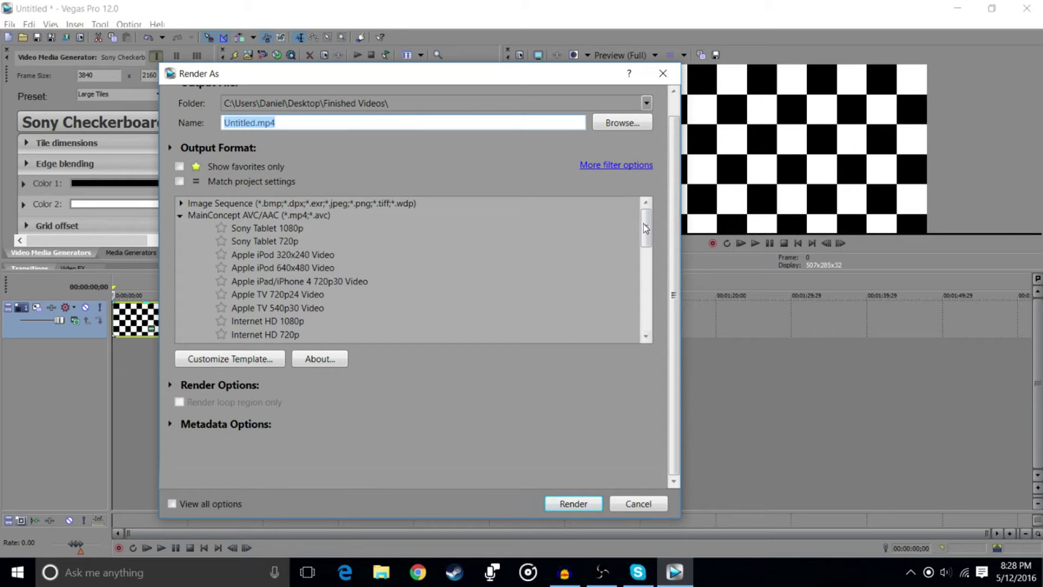
drag(647, 228, 649, 238)
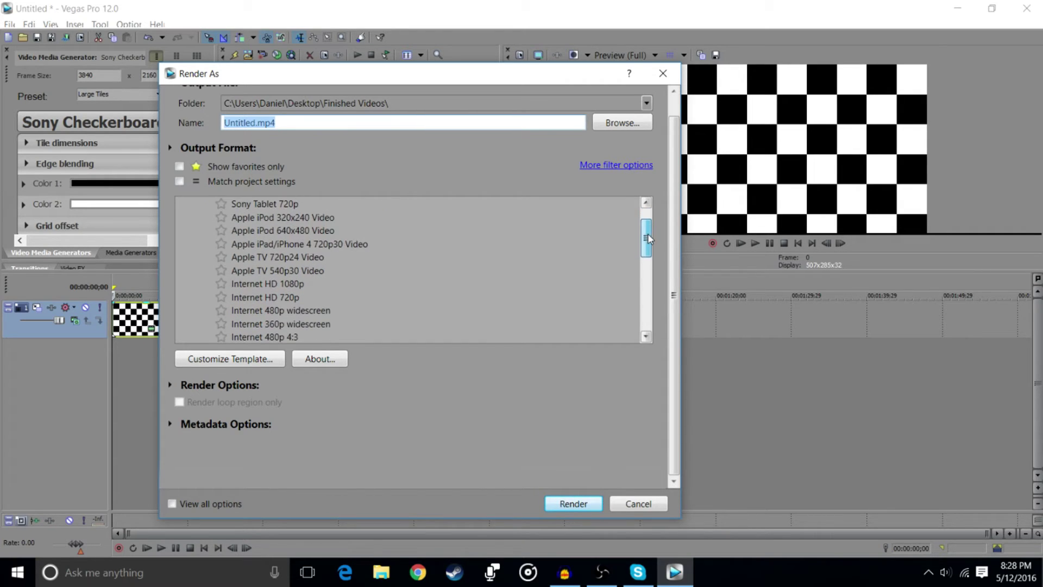
click(286, 284)
click(256, 361)
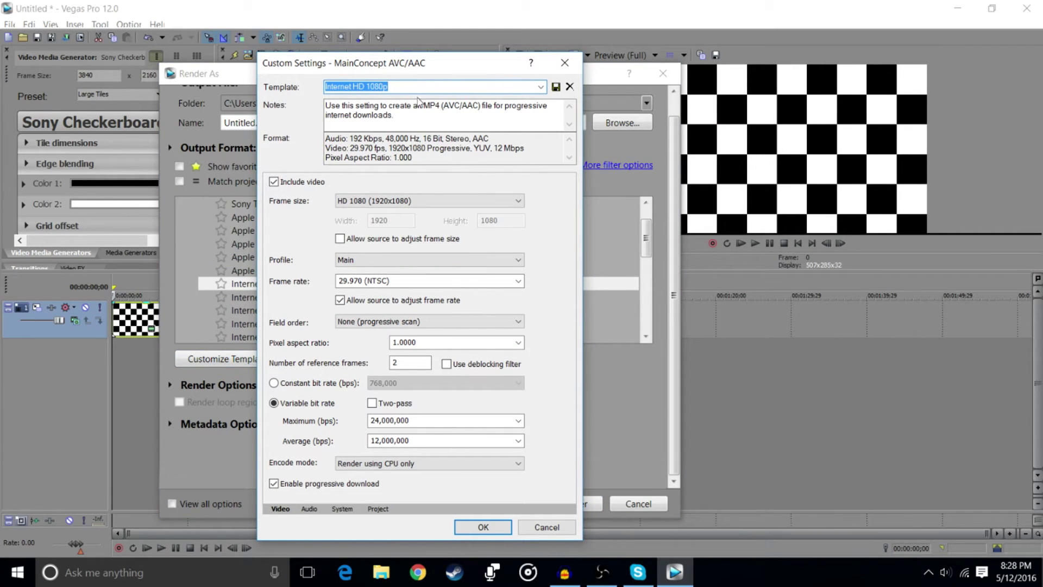
Switch the template to a custom 3840x2160 frame size
click(349, 242)
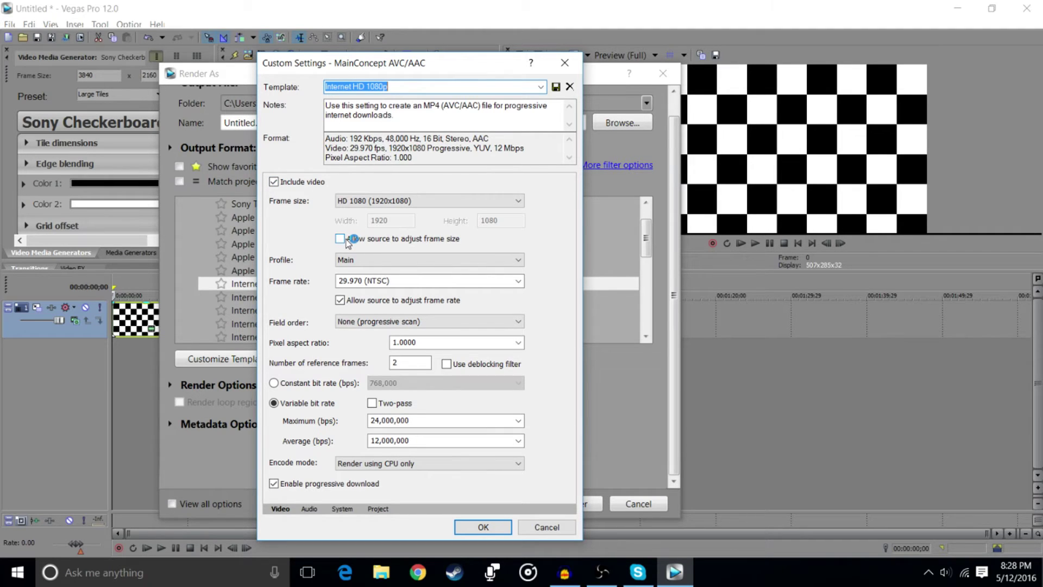
click(376, 201)
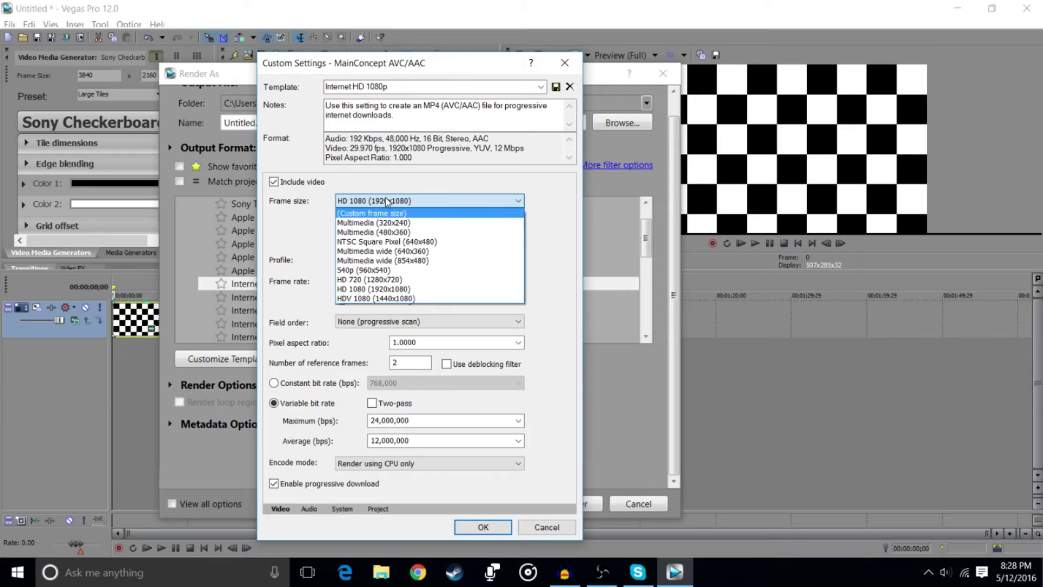
click(389, 213)
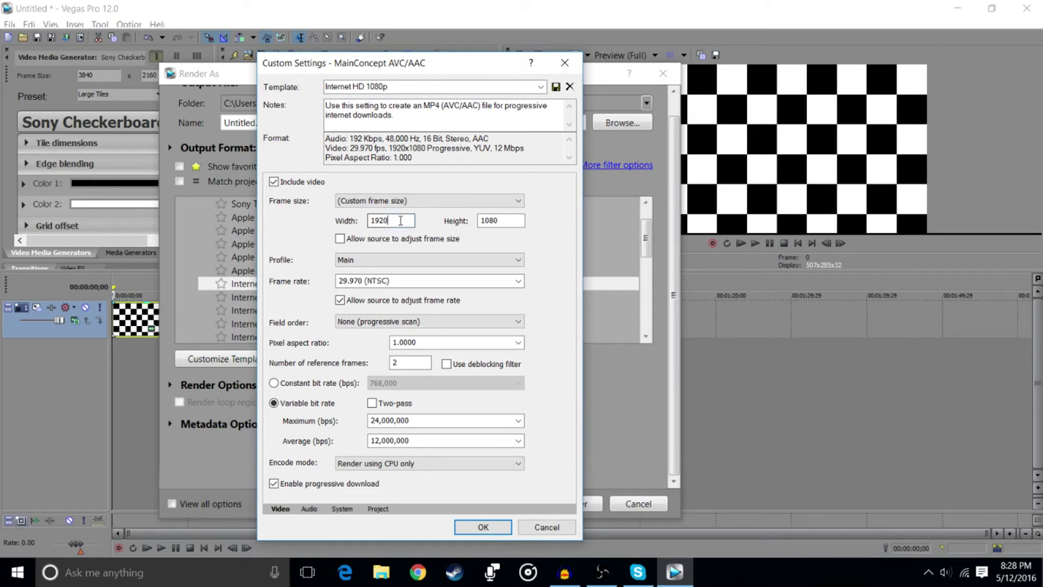
double_click(388, 220)
text(3840)
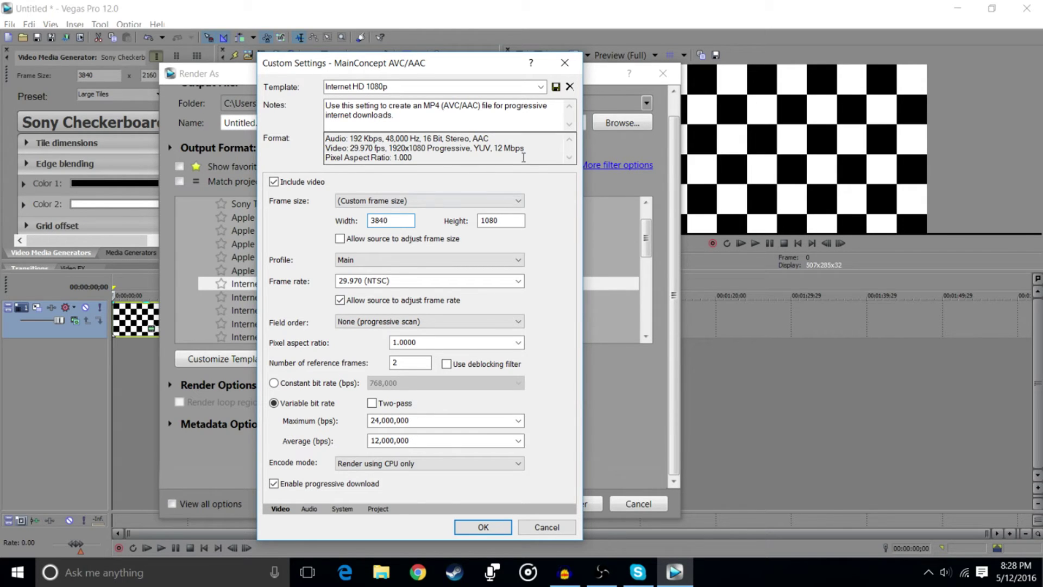
double_click(492, 220)
text(216)
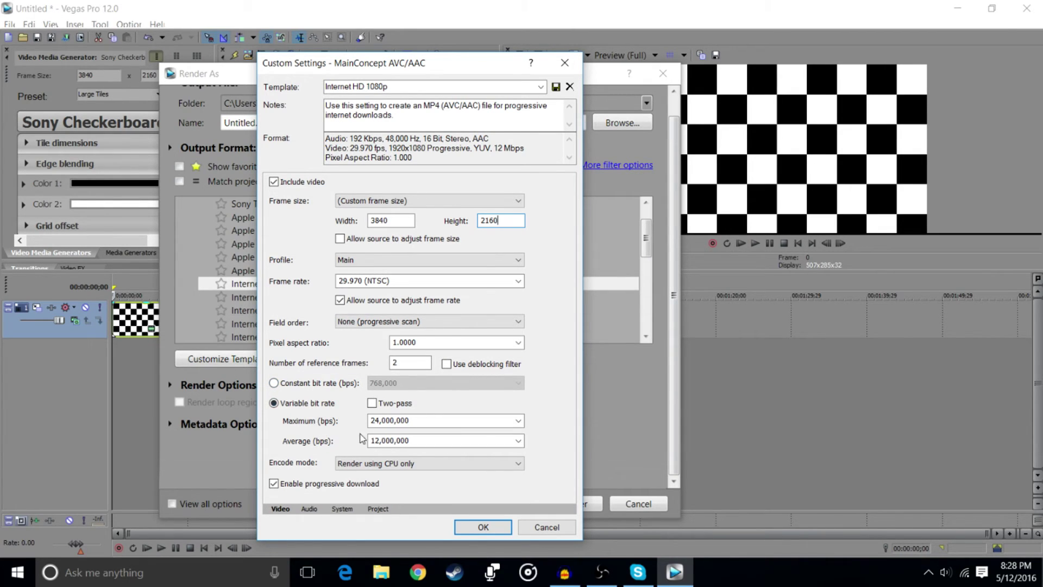
Set the template's average bit rate to 20,000,000 bps
double_click(403, 440)
click(517, 440)
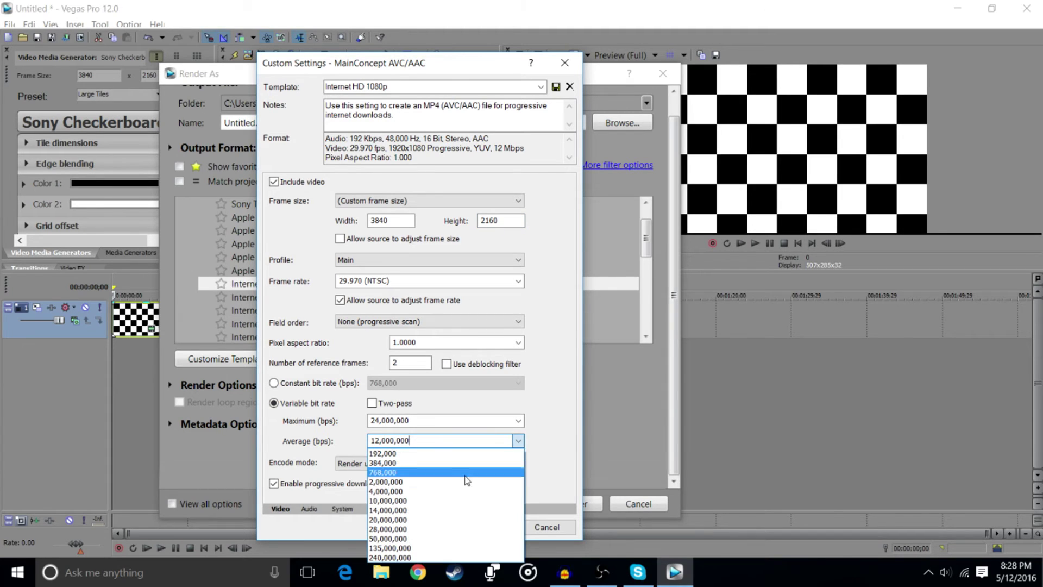
click(425, 521)
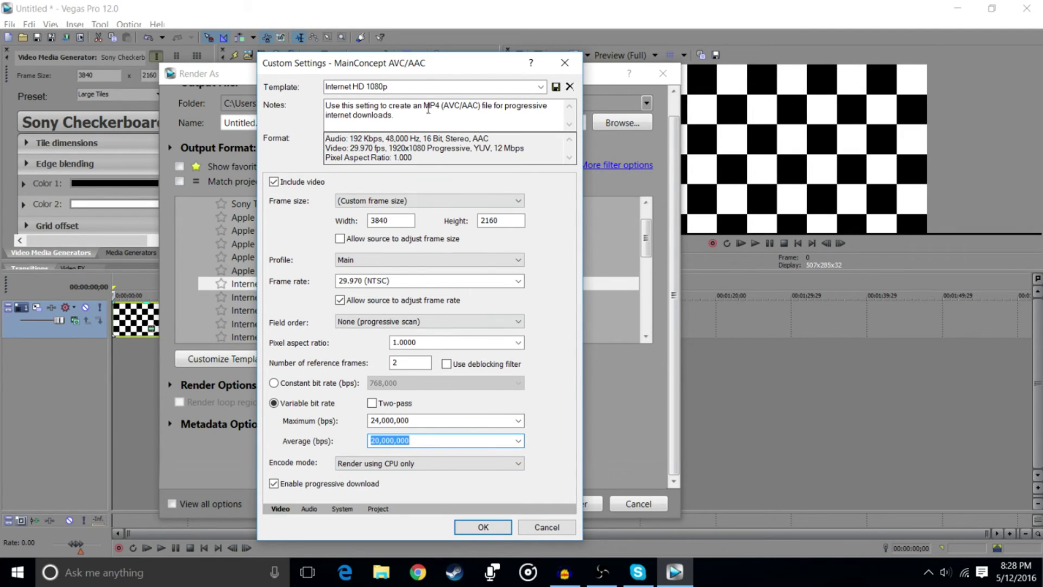
Cancel Custom Settings and scroll the MP4 template list to the saved 4k and 60fps templates
click(546, 528)
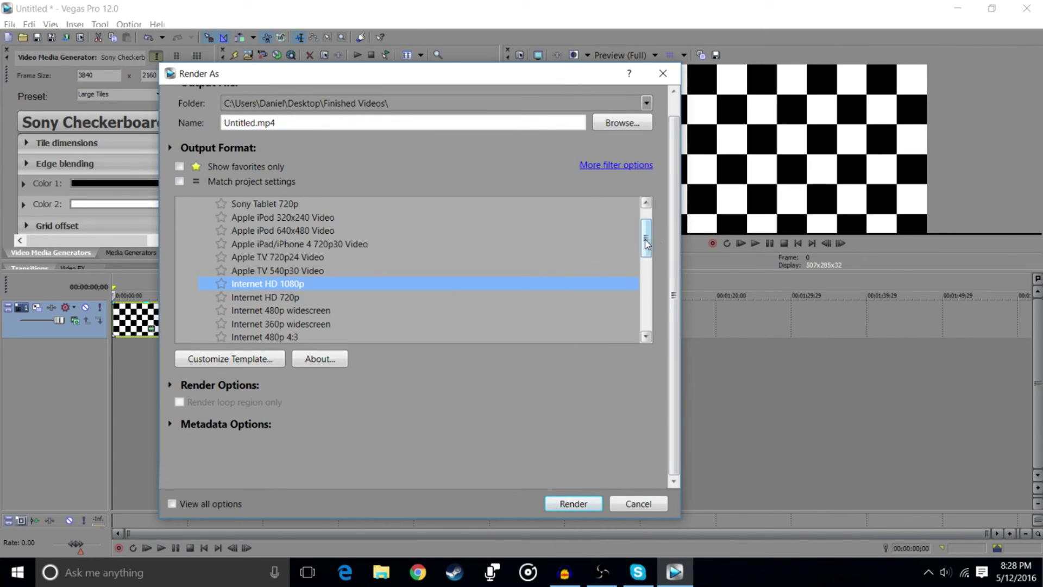
scroll(646, 239, up, 1)
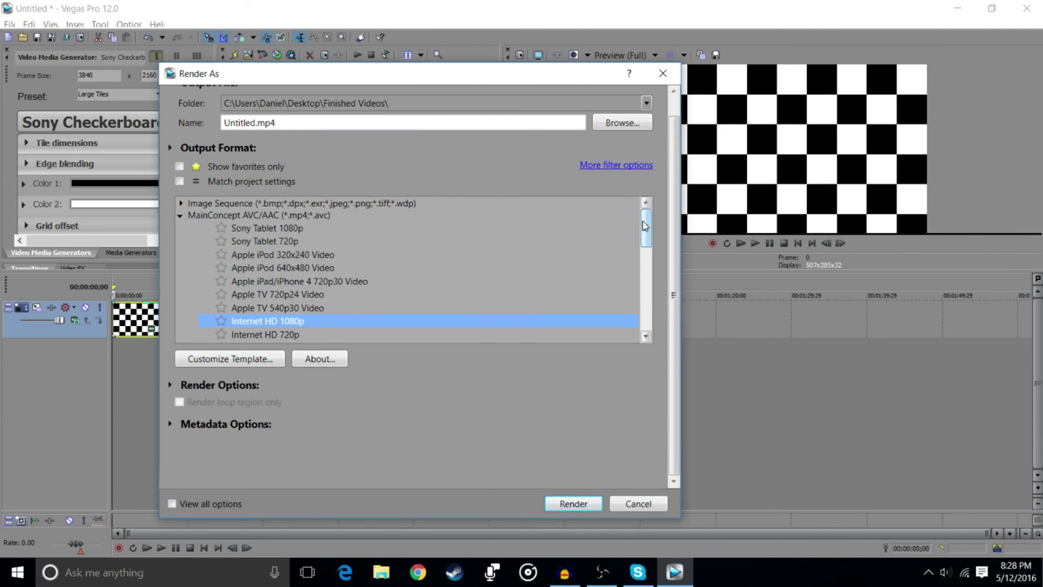
drag(644, 225, 652, 277)
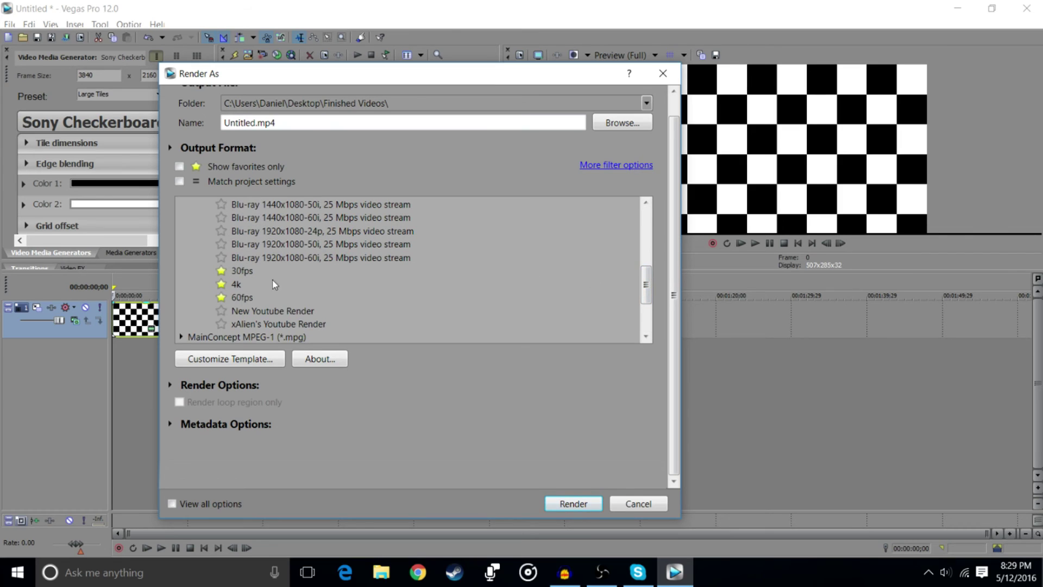